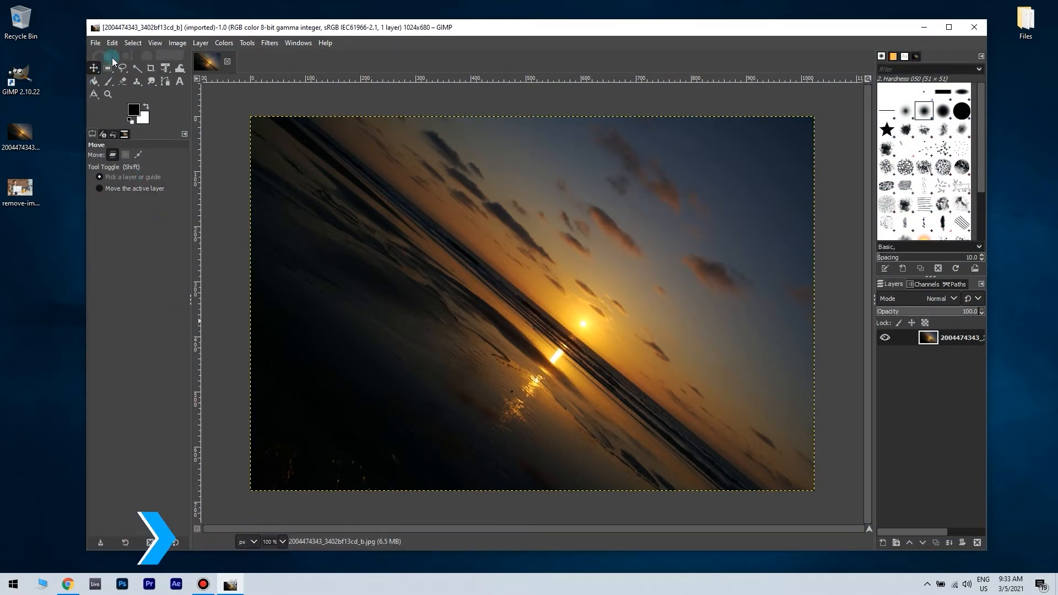
# Straighten the photo by measuring along the tilted horizon, using horizontal orientation and Crop to result clipping
pyautogui.click(94, 95)
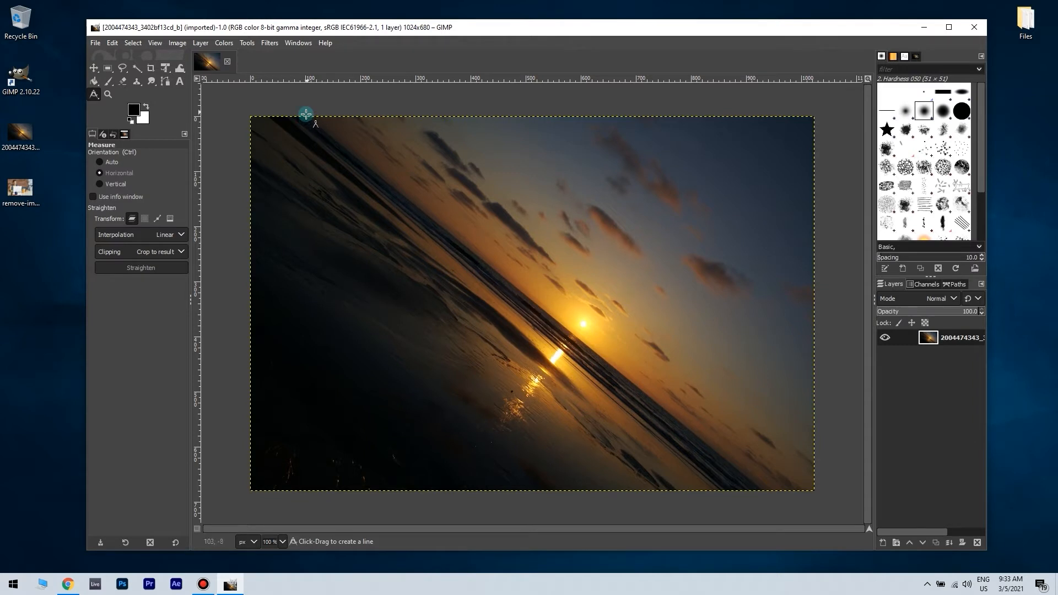
pyautogui.moveTo(307, 117); pyautogui.dragTo(793, 515)
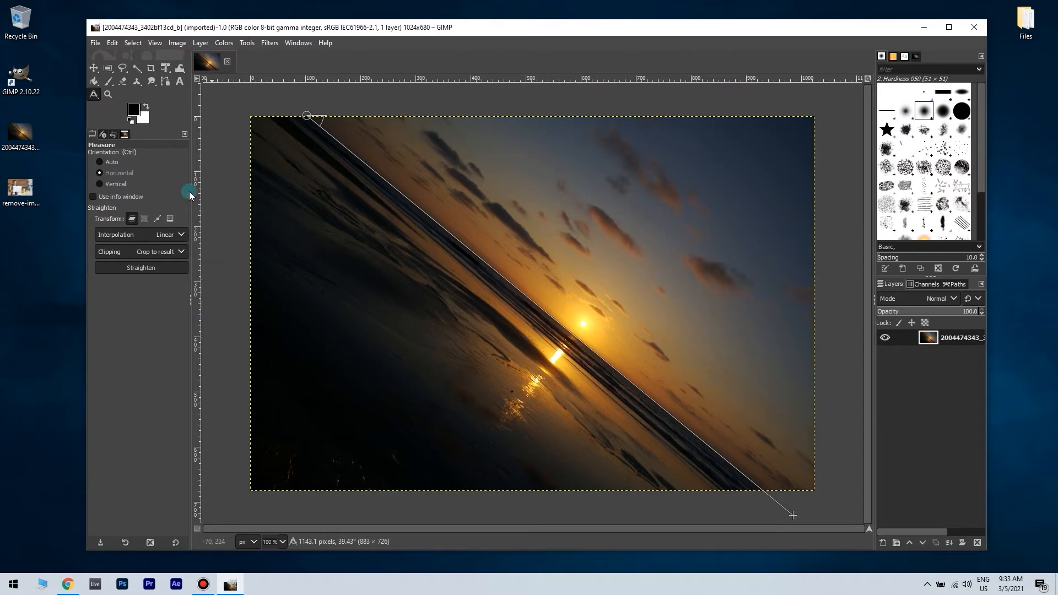
pyautogui.click(128, 175)
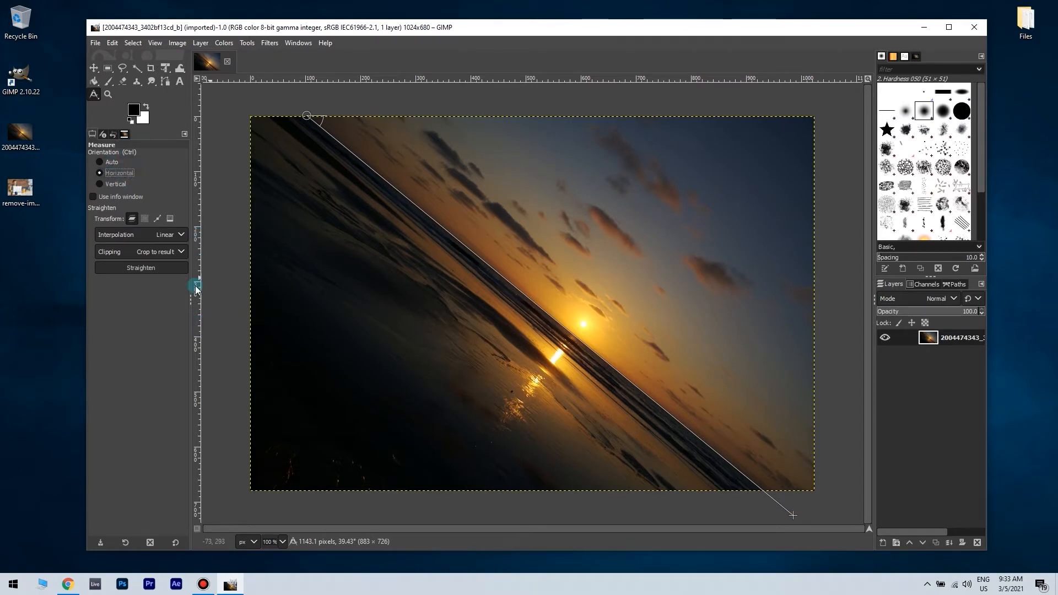
pyautogui.click(181, 252)
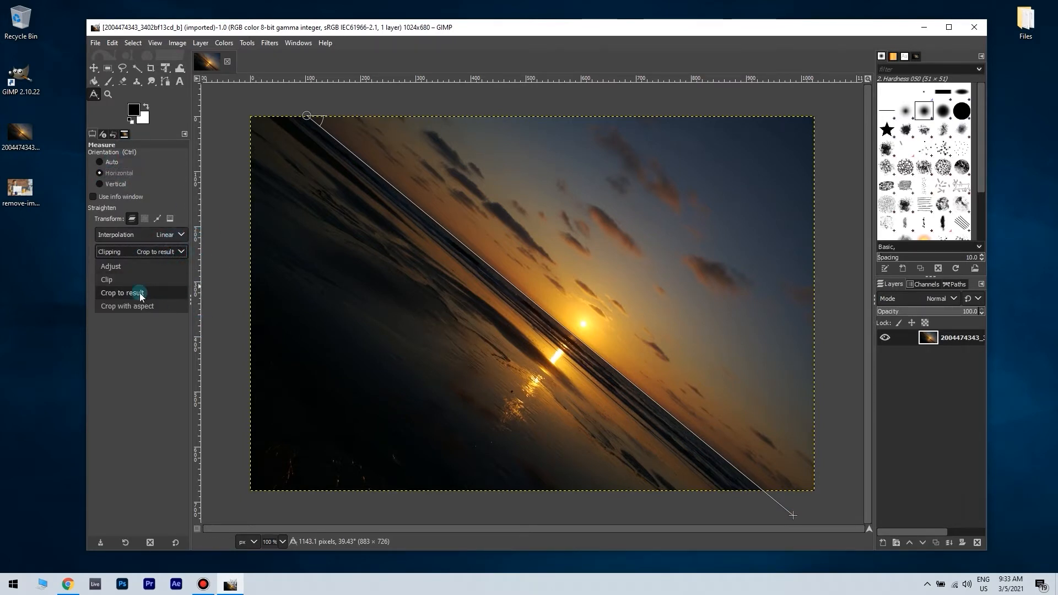
pyautogui.click(175, 296)
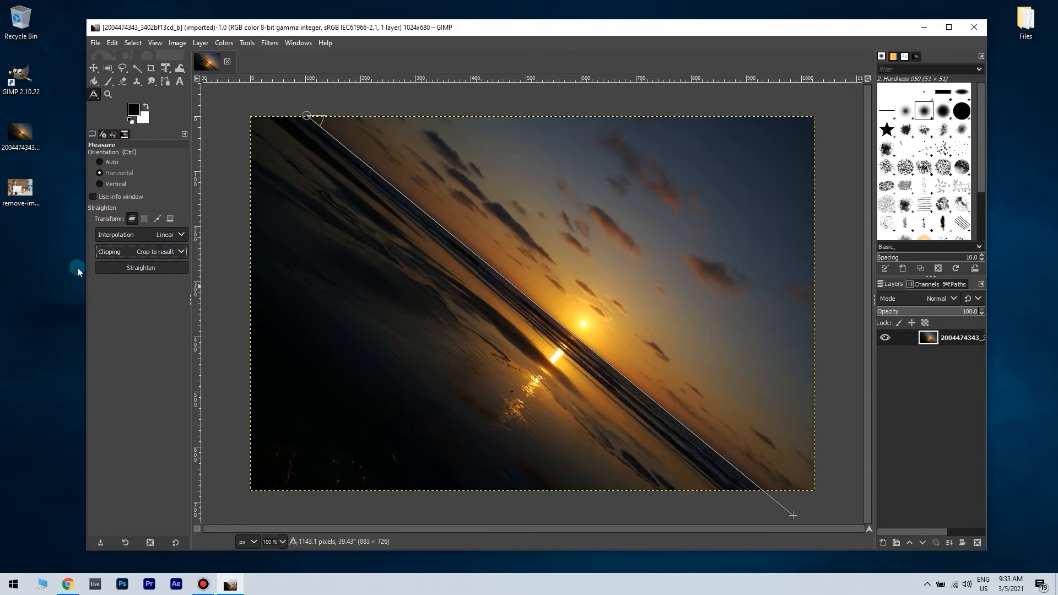
pyautogui.click(130, 269)
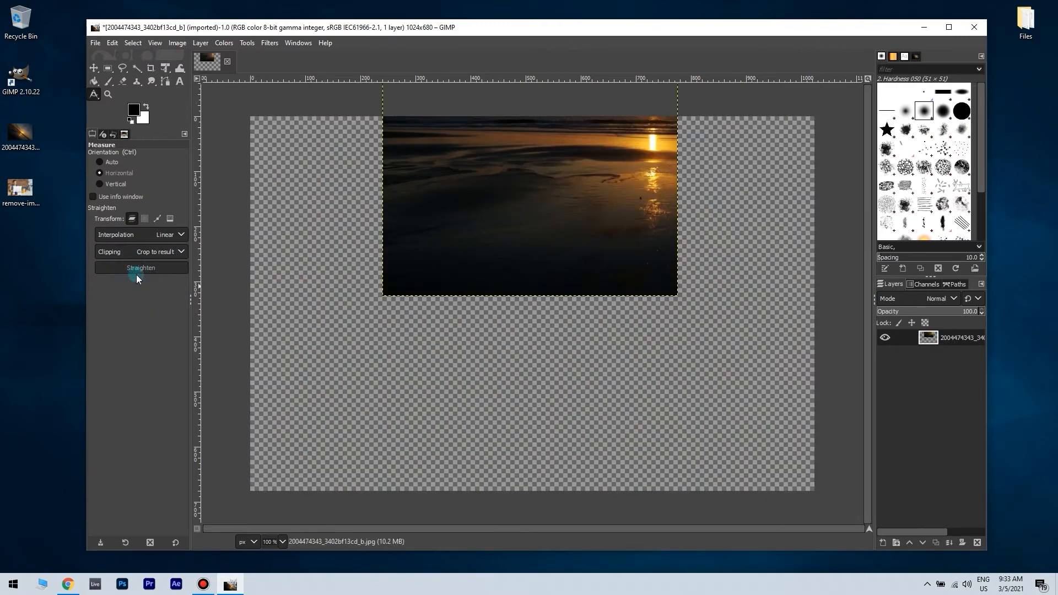
# Move the straightened sunset layer down to the middle of the canvas
pyautogui.click(96, 69)
pyautogui.moveTo(583, 203); pyautogui.dragTo(574, 320)
pyautogui.click(583, 440)
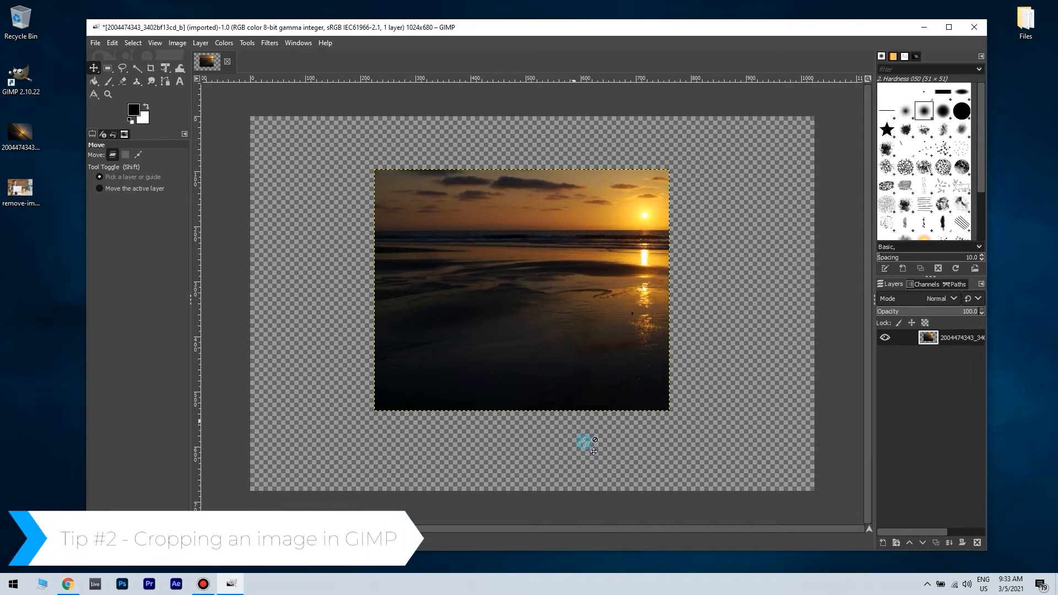
# Crop the image to about 530 × 274 px around the sky and shoreline, and shift the layer slightly
pyautogui.click(151, 68)
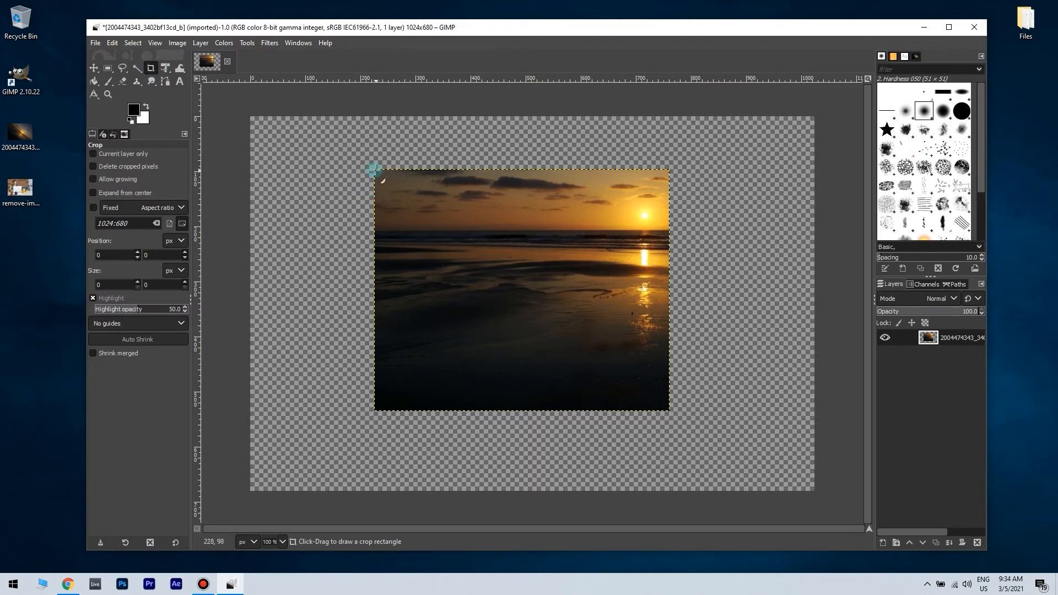
pyautogui.moveTo(375, 168); pyautogui.dragTo(667, 320)
pyautogui.press('Return')
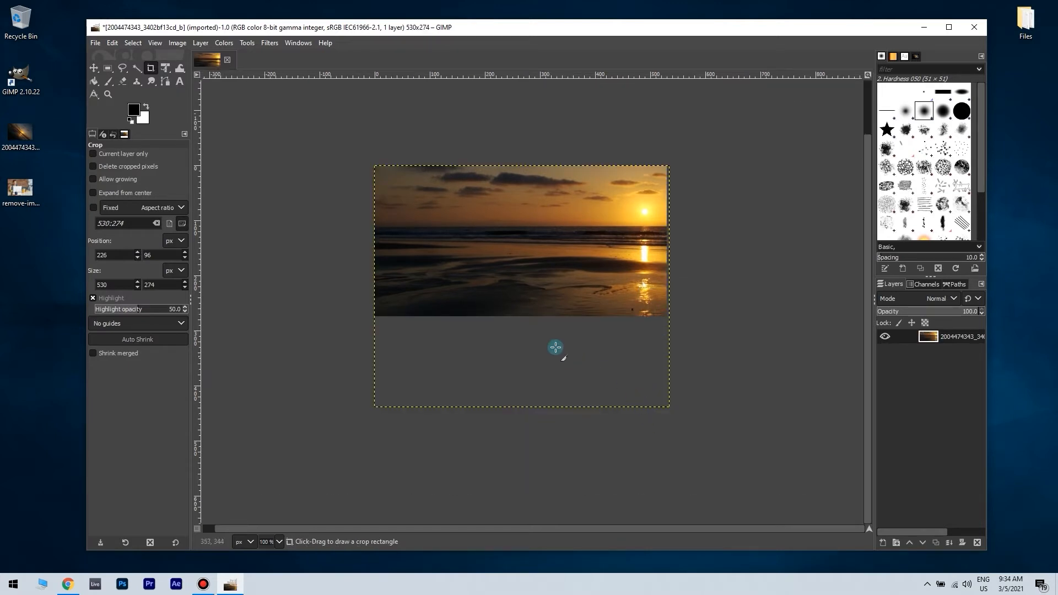
pyautogui.click(94, 68)
pyautogui.moveTo(519, 225)
pyautogui.mouseDown()
pyautogui.moveTo(515, 166)
pyautogui.moveTo(428, 147)
pyautogui.moveTo(498, 234)
pyautogui.moveTo(527, 229)
pyautogui.mouseUp()
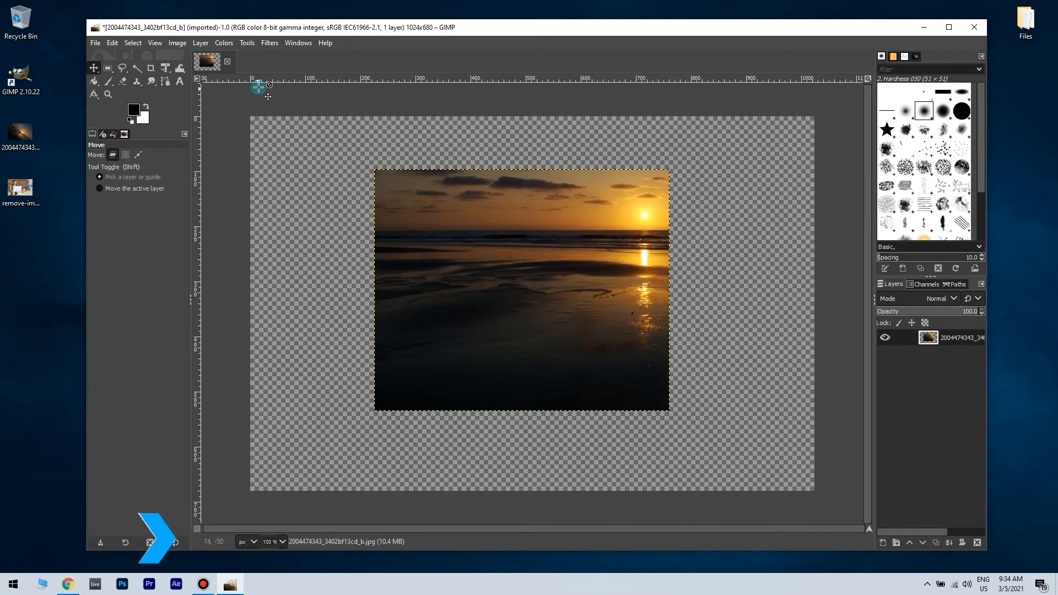
# Apply Hue-Saturation to the sunset photo, shifting the hue slightly and reducing the saturation
pyautogui.click(220, 43)
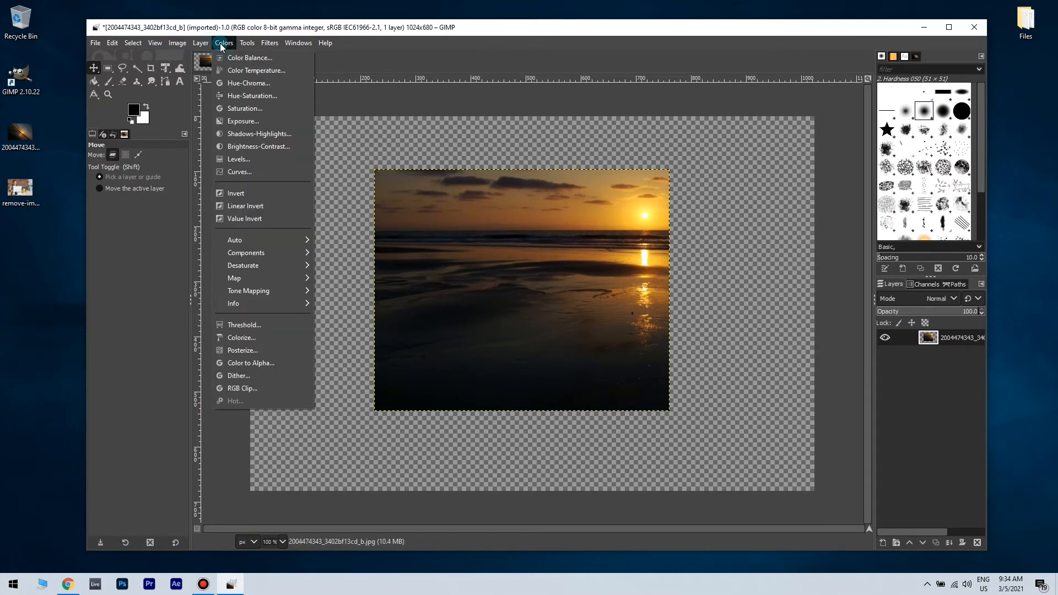
pyautogui.click(249, 97)
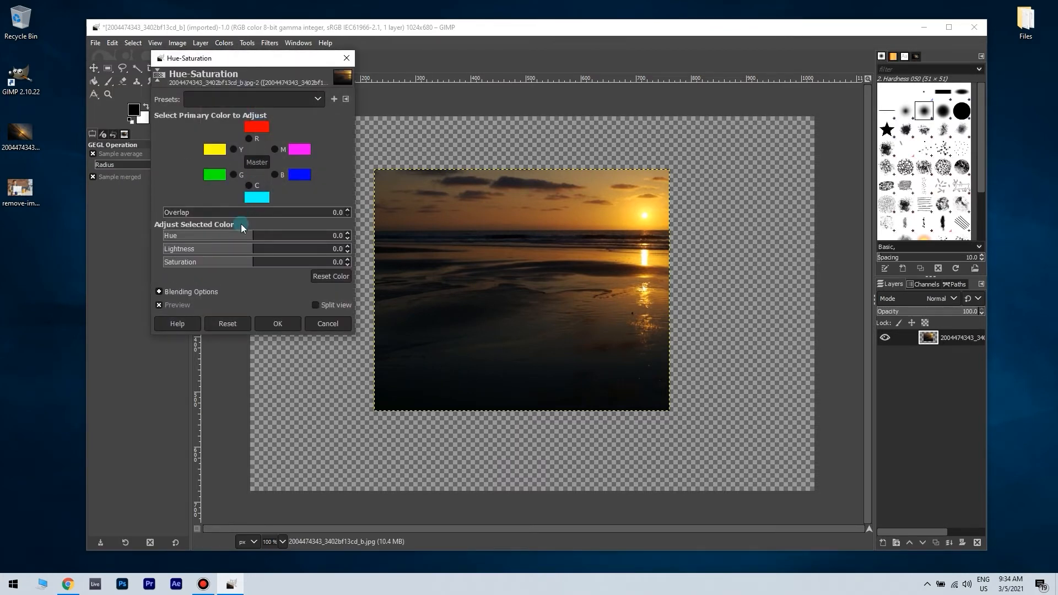
pyautogui.click(266, 234)
pyautogui.moveTo(251, 263); pyautogui.dragTo(189, 229)
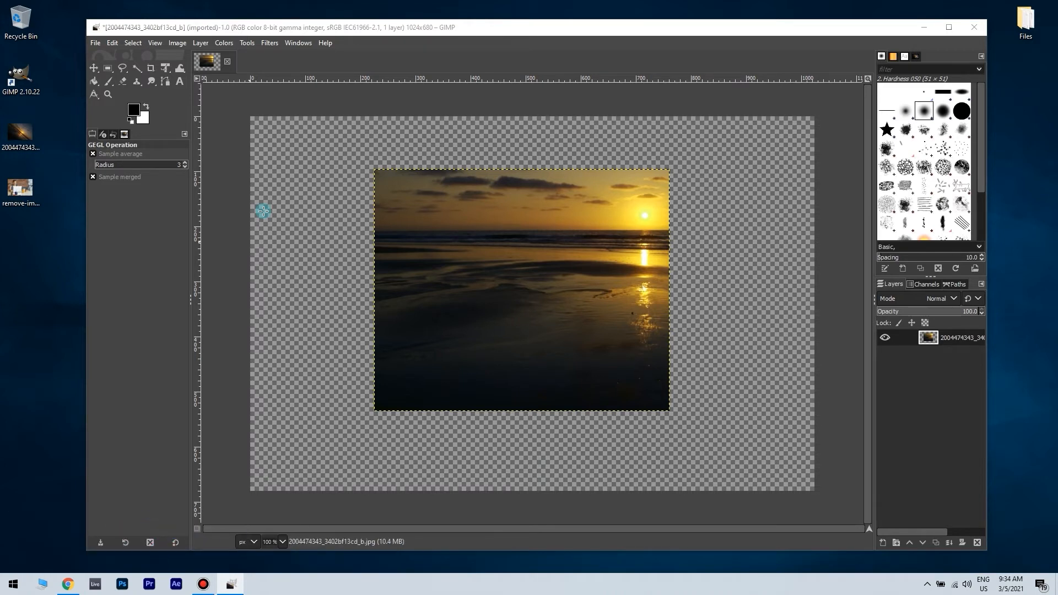
# Apply the automatic White Balance correction to the sunset photo
pyautogui.click(224, 44)
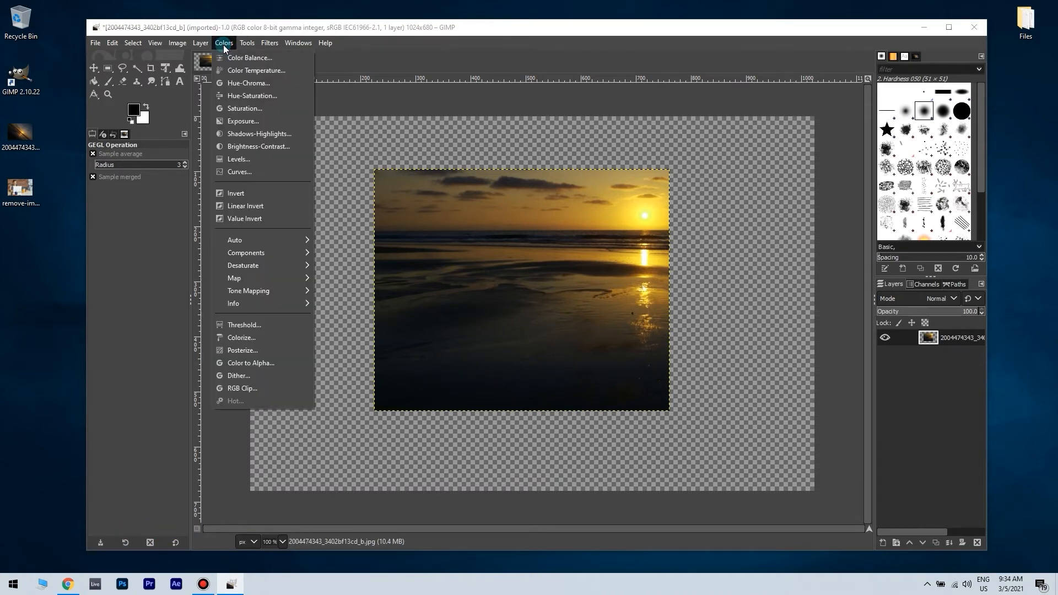
pyautogui.moveTo(288, 242)
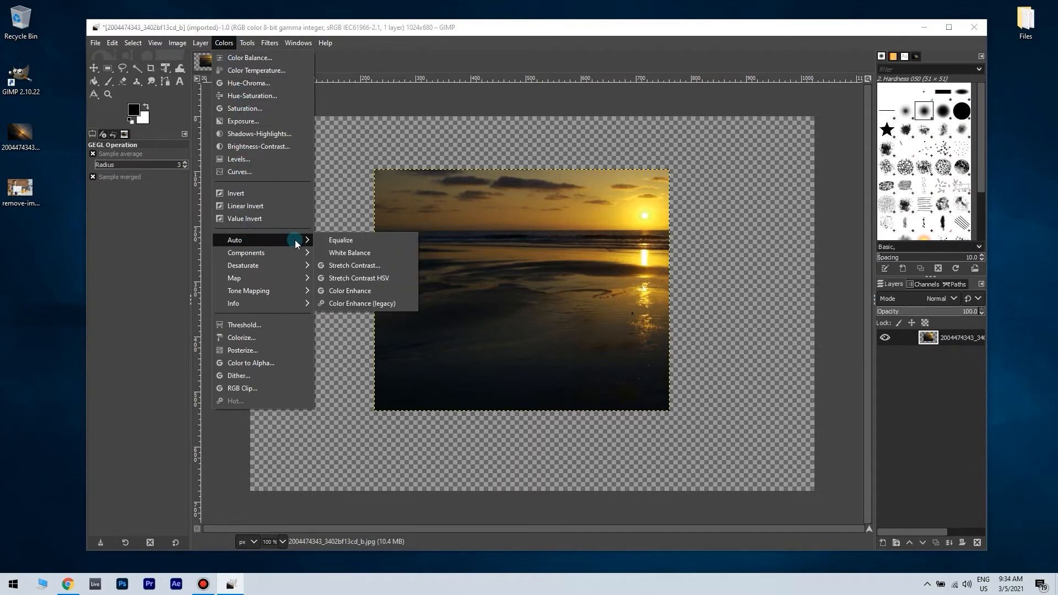
pyautogui.click(357, 253)
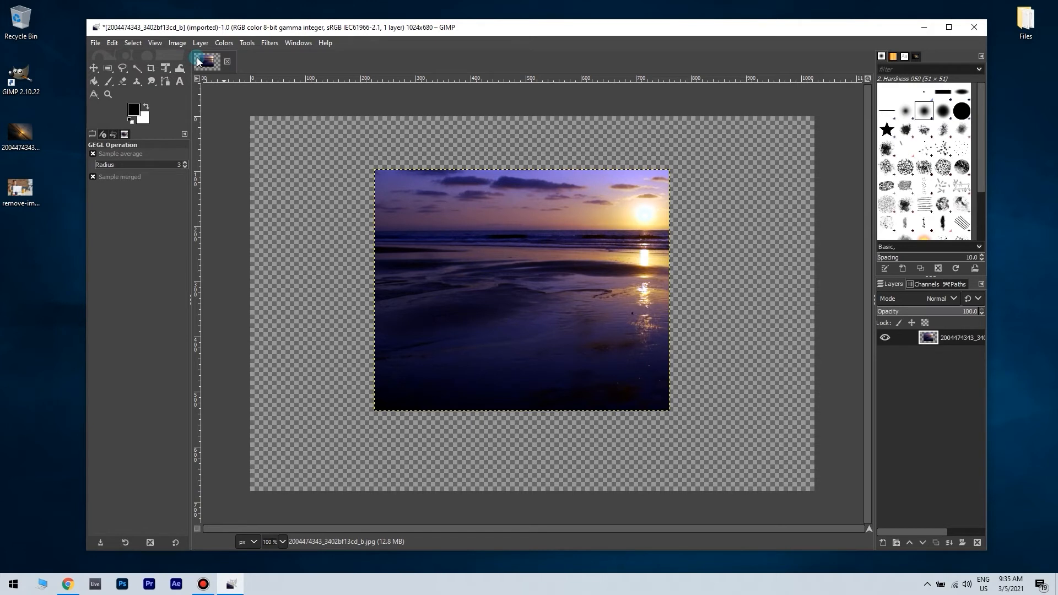
# Brighten the sunset photo by adjusting the input levels of its Value channel
pyautogui.click(230, 43)
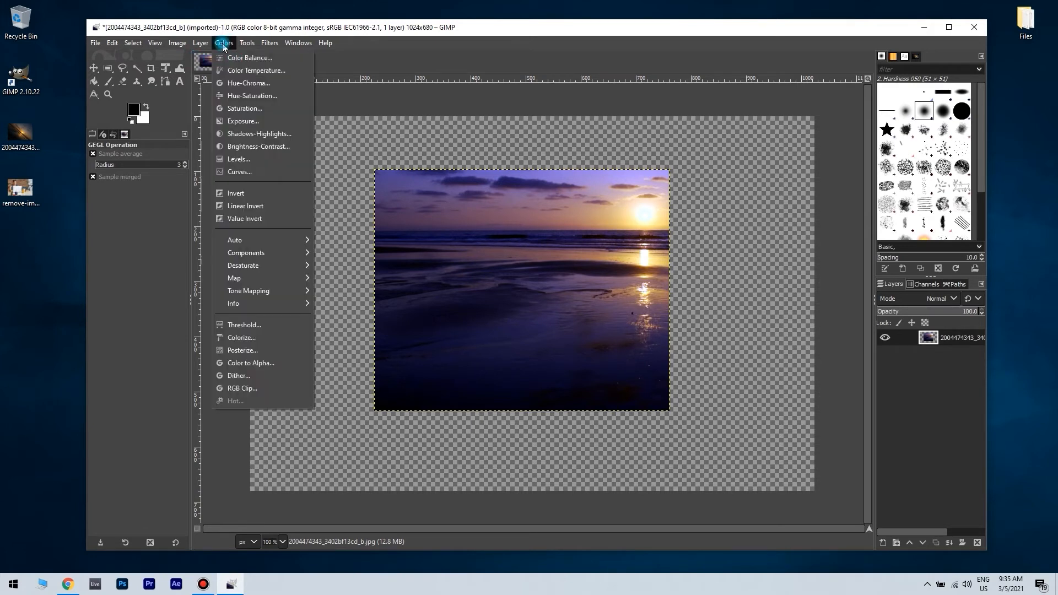
pyautogui.click(230, 159)
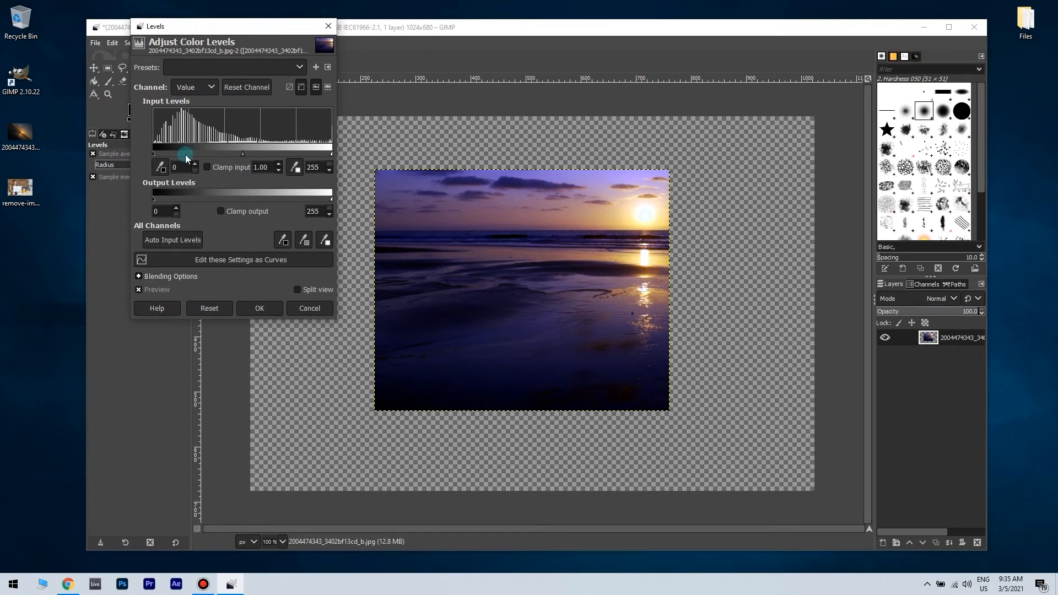
pyautogui.moveTo(154, 154)
pyautogui.mouseDown()
pyautogui.moveTo(184, 158)
pyautogui.moveTo(145, 162)
pyautogui.mouseUp()
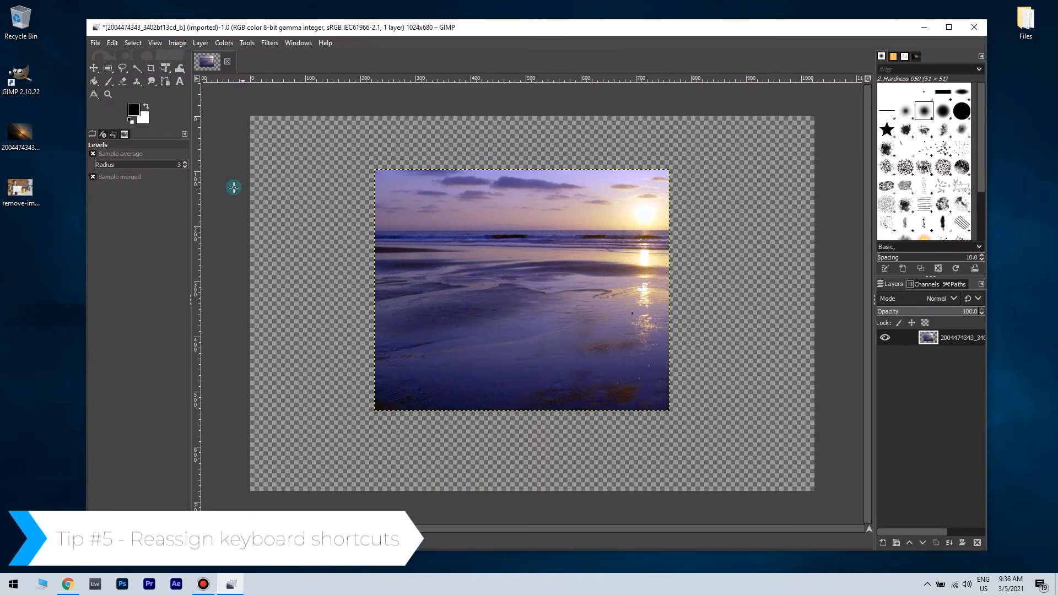
# Assign Delete as the keyboard shortcut for the Clear action in the Edit group, and save the shortcut configuration
pyautogui.click(111, 42)
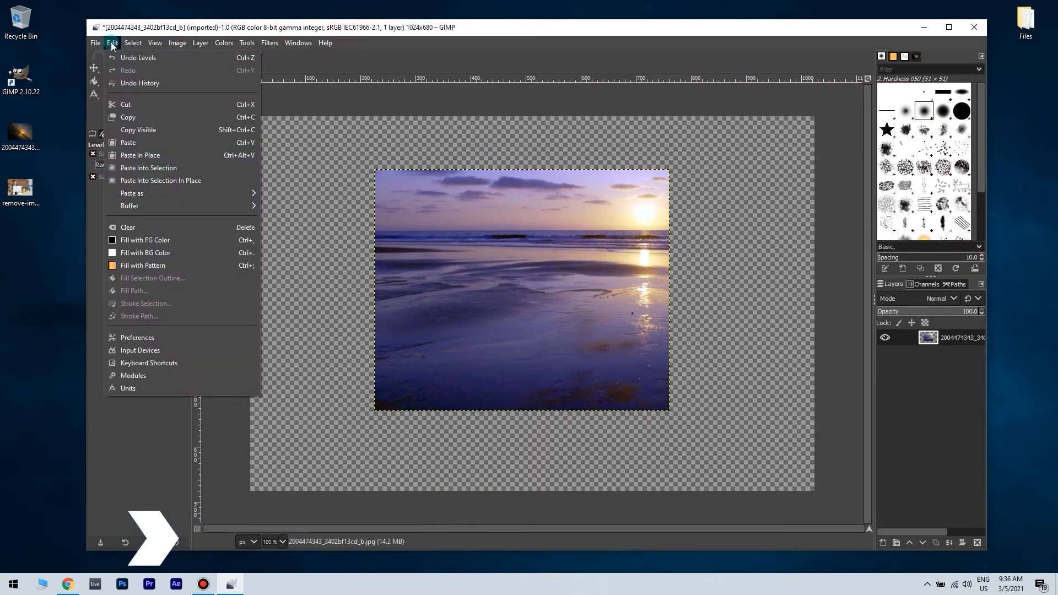
pyautogui.click(171, 363)
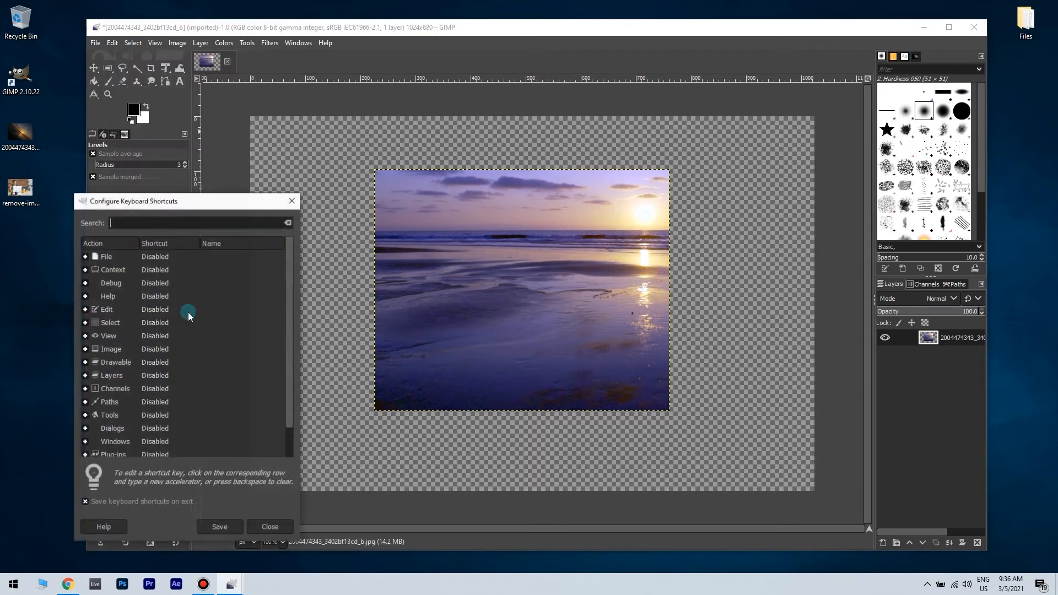
pyautogui.moveTo(215, 205); pyautogui.dragTo(252, 133)
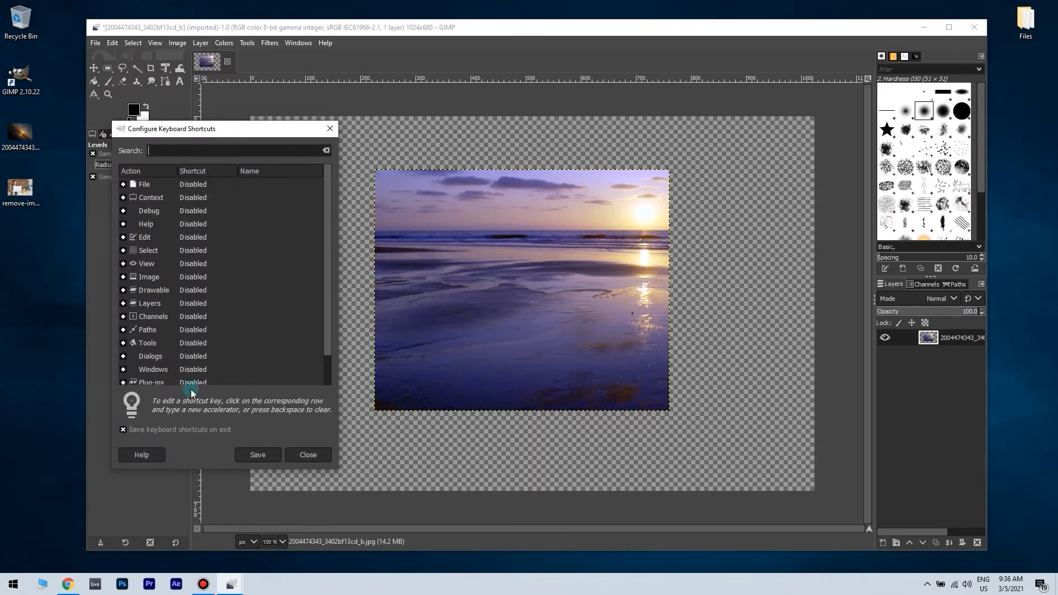
pyautogui.scroll(-2, 223, 236)
pyautogui.scroll(2, 211, 260)
pyautogui.click(123, 238)
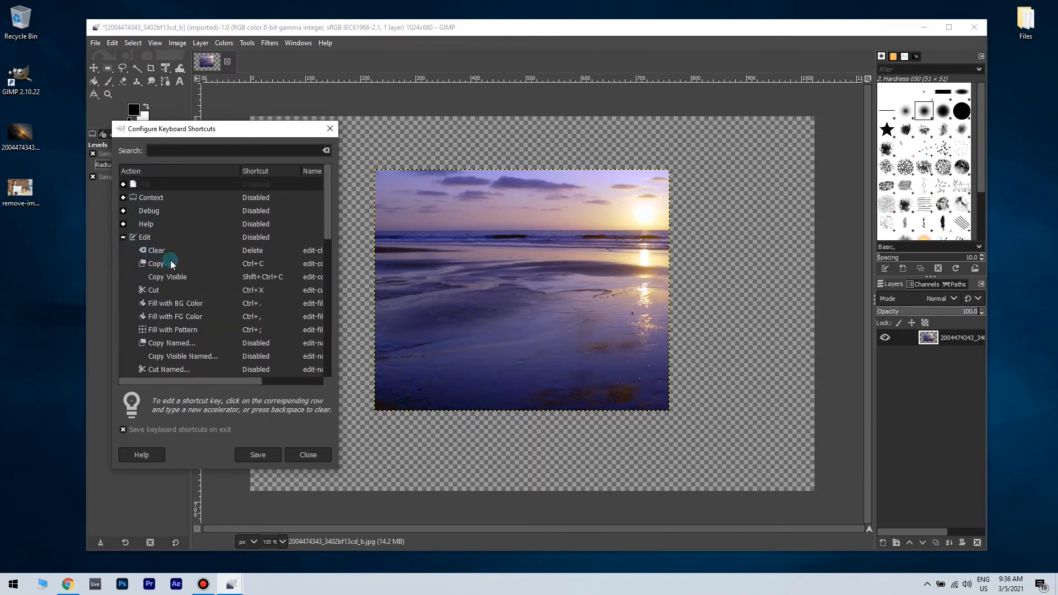
pyautogui.click(155, 250)
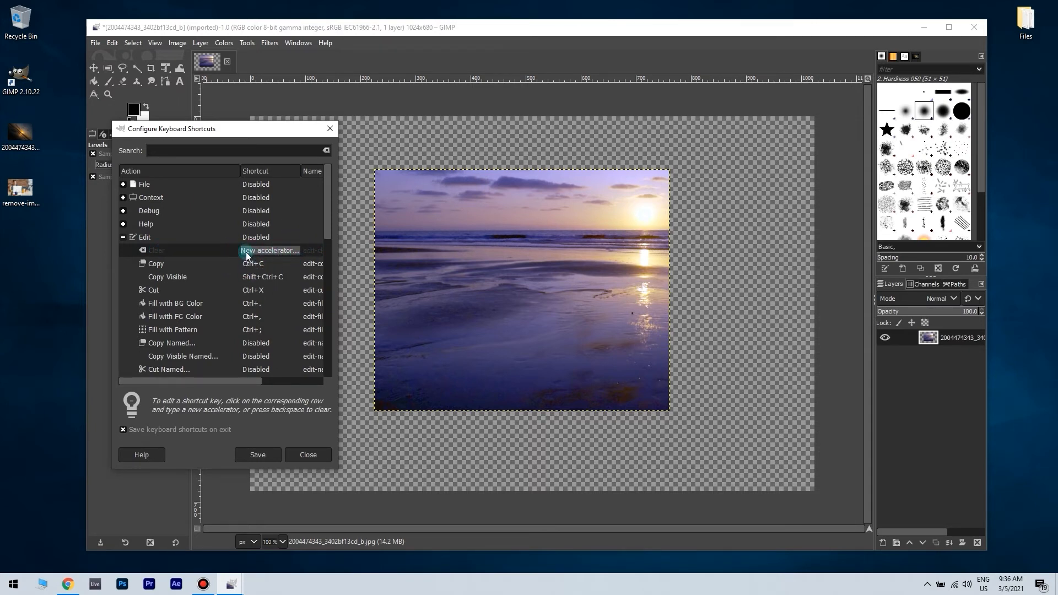
pyautogui.press('Delete')
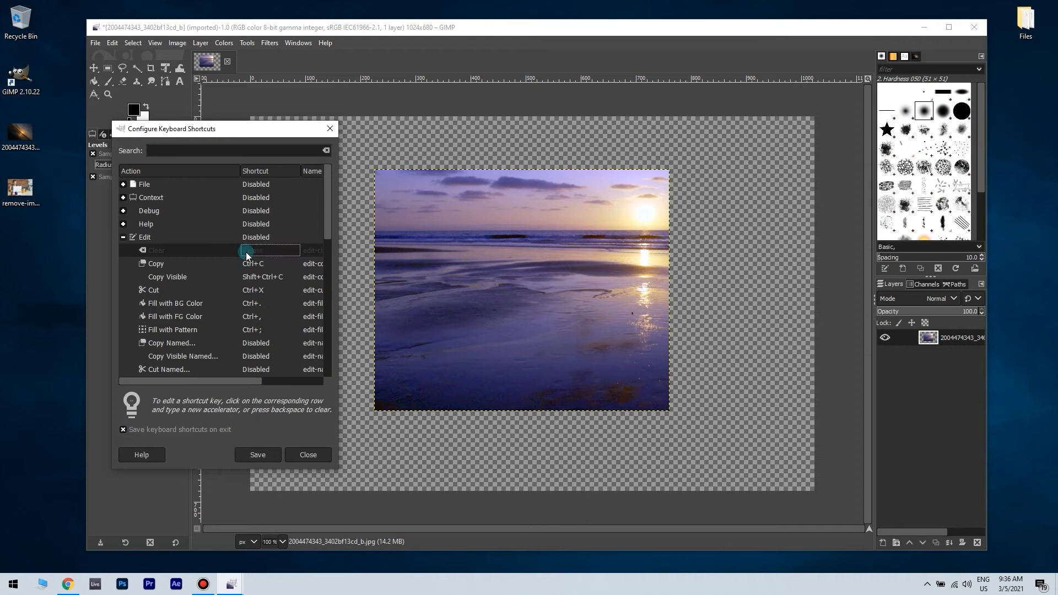
pyautogui.click(261, 456)
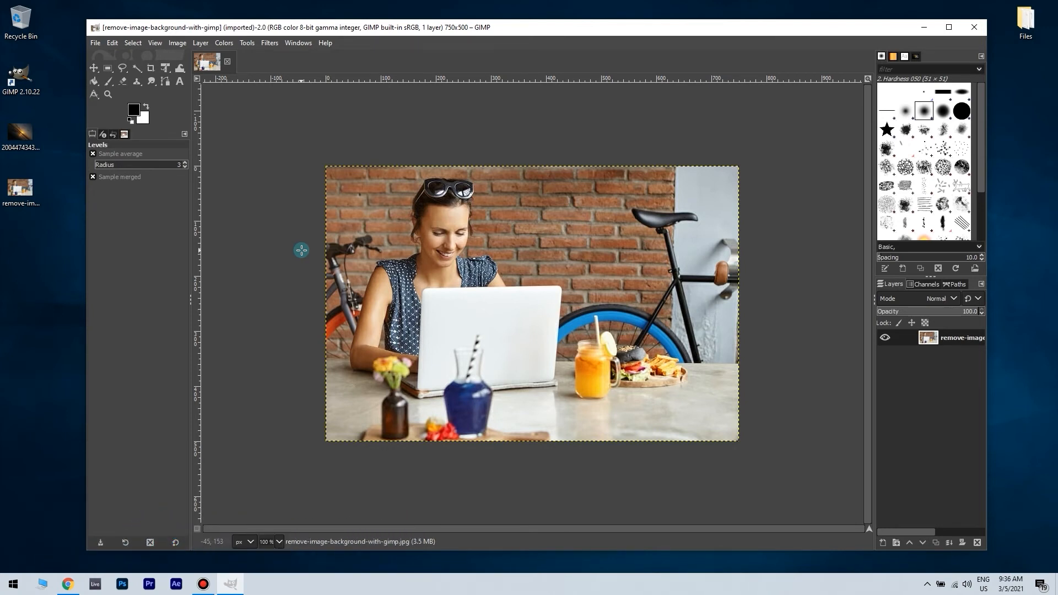
# Select the brick wall and surrounding background of the woman's photo by similar color with the Fuzzy Select tool
pyautogui.click(138, 68)
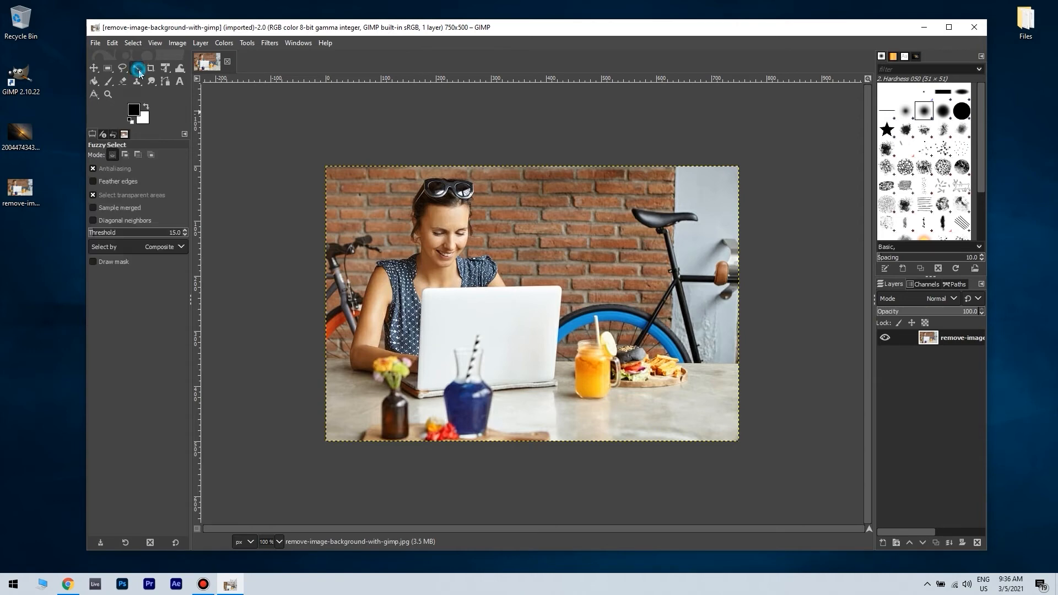
pyautogui.click(627, 384)
pyautogui.moveTo(579, 202); pyautogui.dragTo(580, 204)
pyautogui.moveTo(621, 252); pyautogui.dragTo(634, 293)
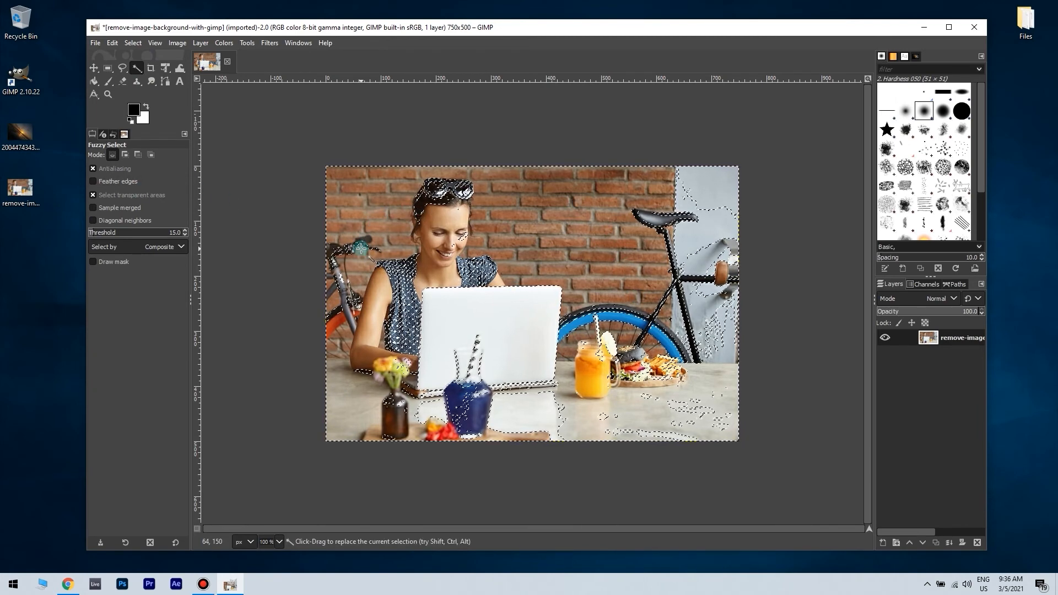
# Outline the woman and her laptop with a Free Select selection and cut them out of the photo
pyautogui.click(123, 68)
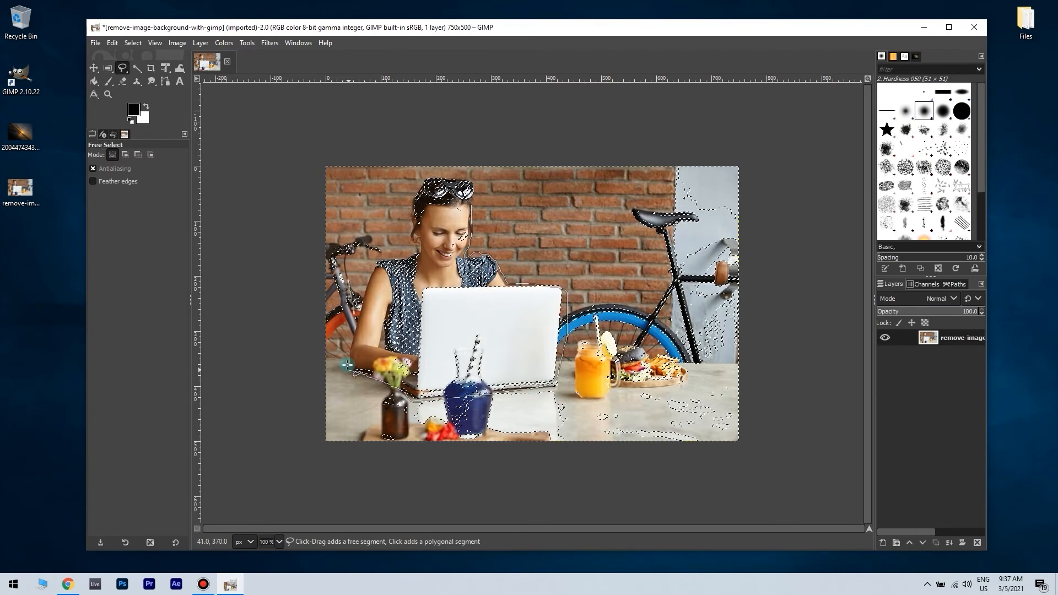
pyautogui.press('Return')
pyautogui.click(112, 43)
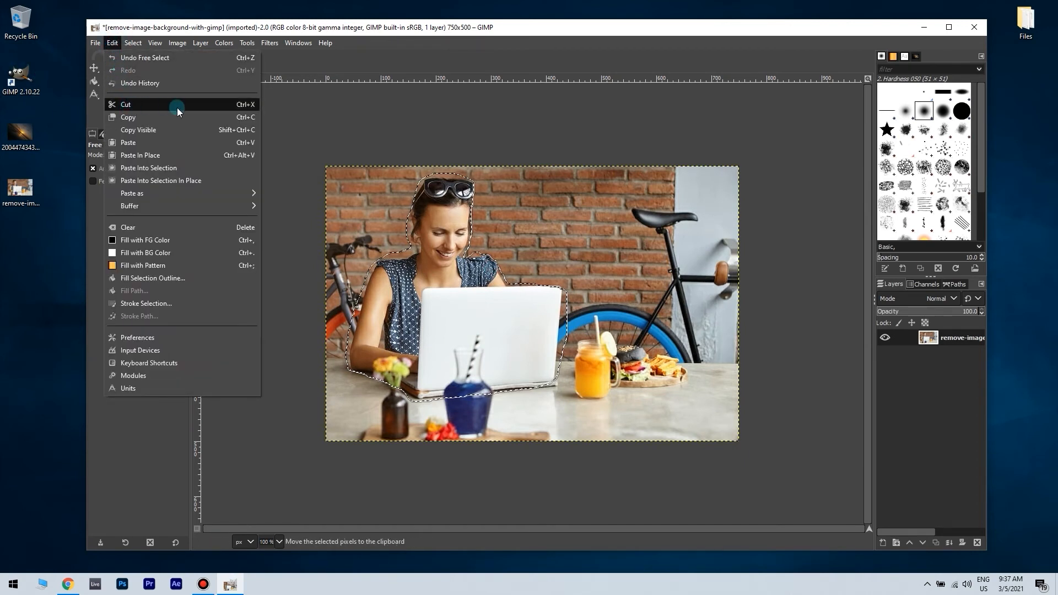
pyautogui.click(196, 109)
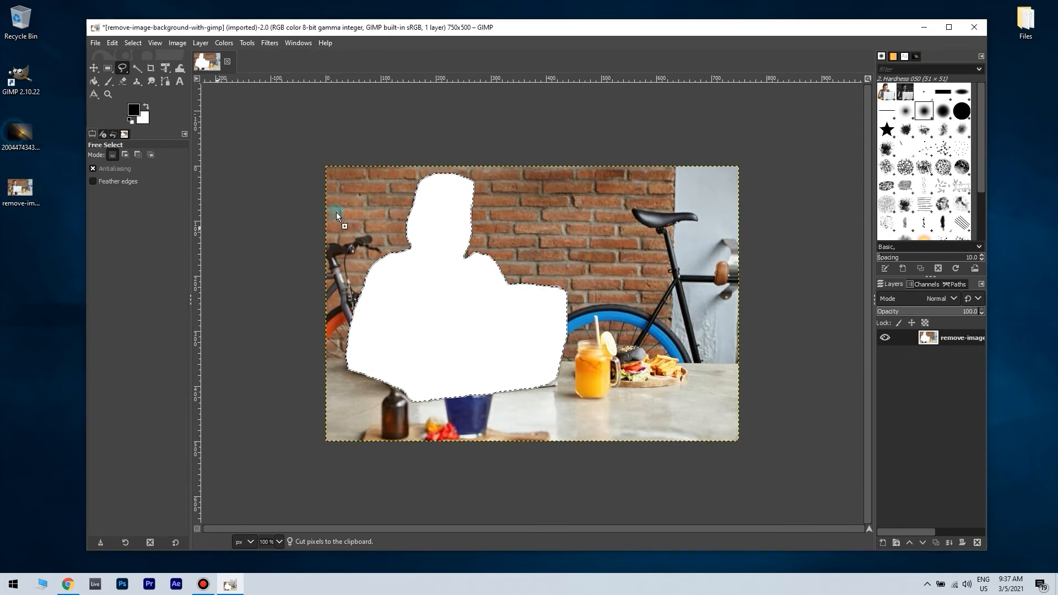
# Add the sunset image file from the desktop as a new layer, keeping its embedded sRGB IEC61966-2.1 color profile
pyautogui.doubleClick(22, 134)
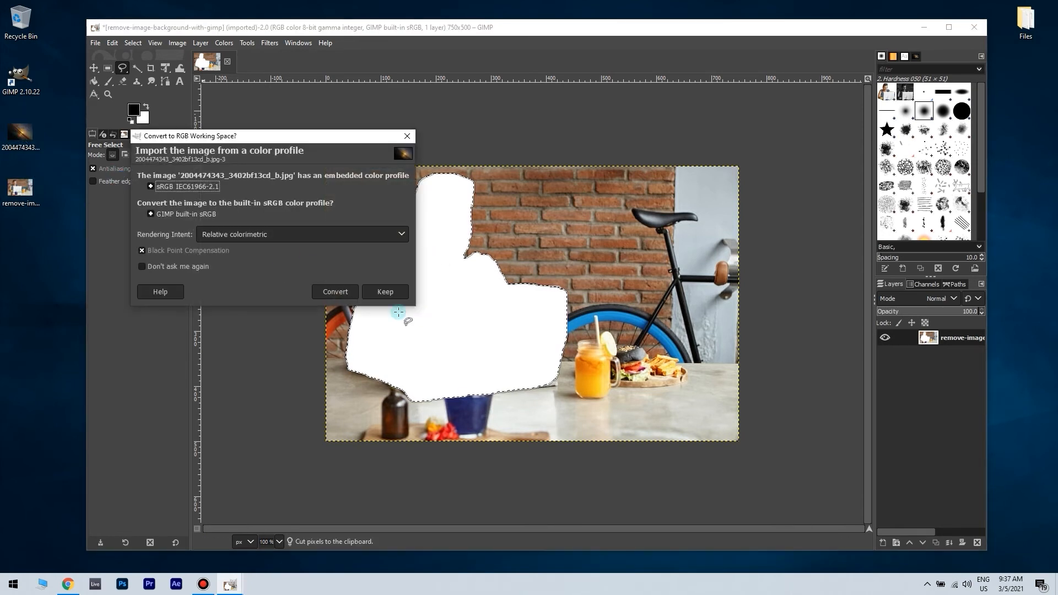
pyautogui.click(376, 293)
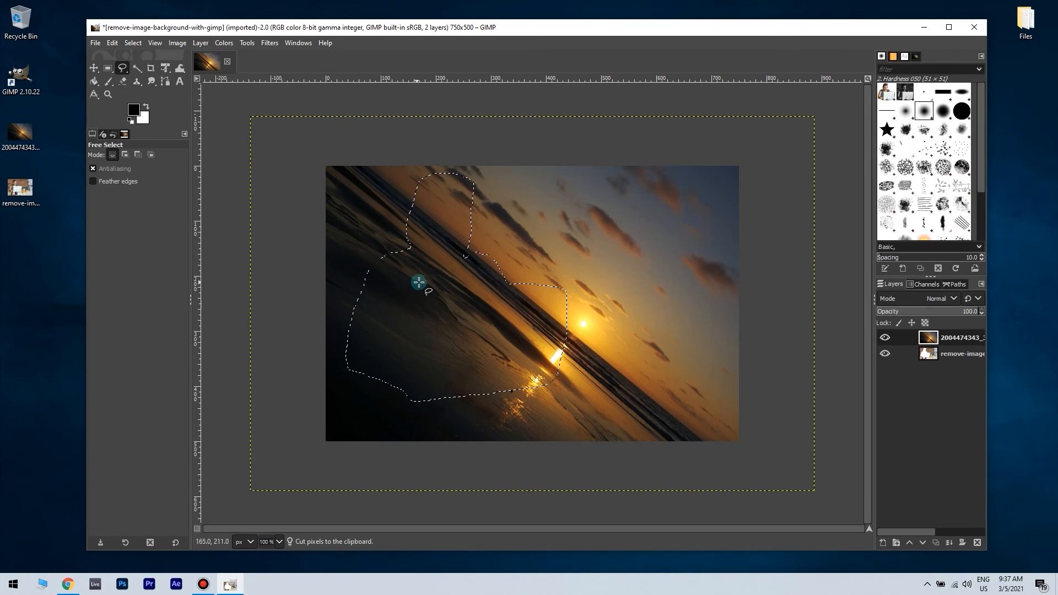
# Paste the cut-out woman as a new layer over the sunset and move her to the lower left of the picture
pyautogui.click(112, 43)
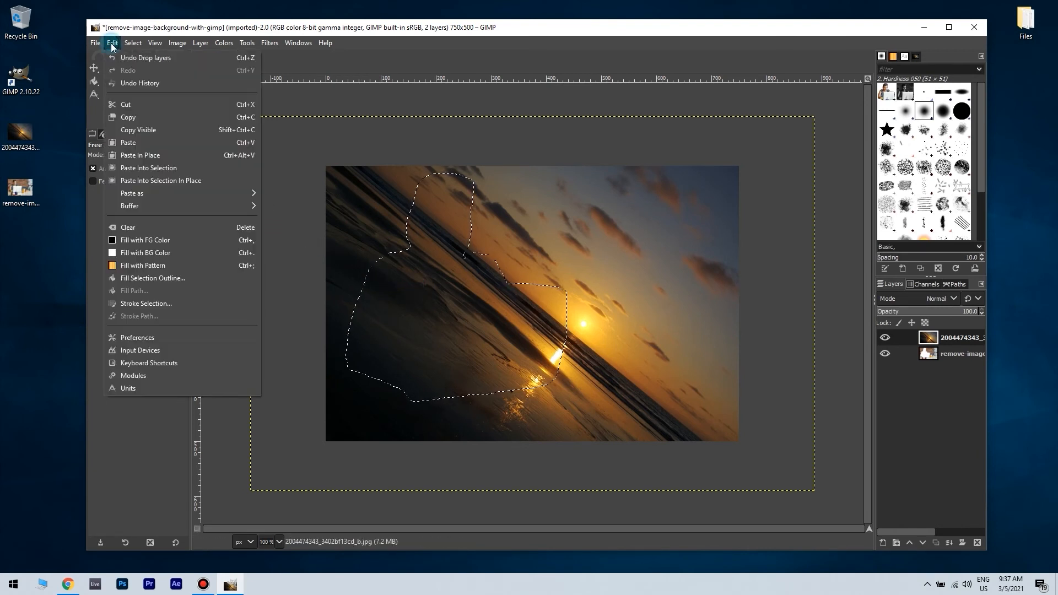
pyautogui.moveTo(148, 194)
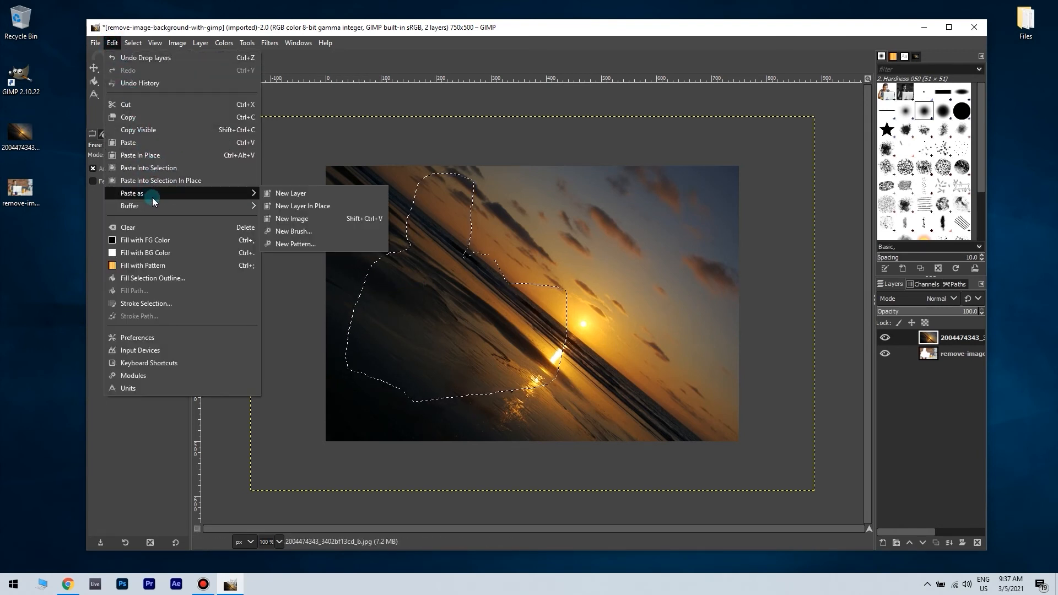
pyautogui.click(293, 194)
pyautogui.press('m')
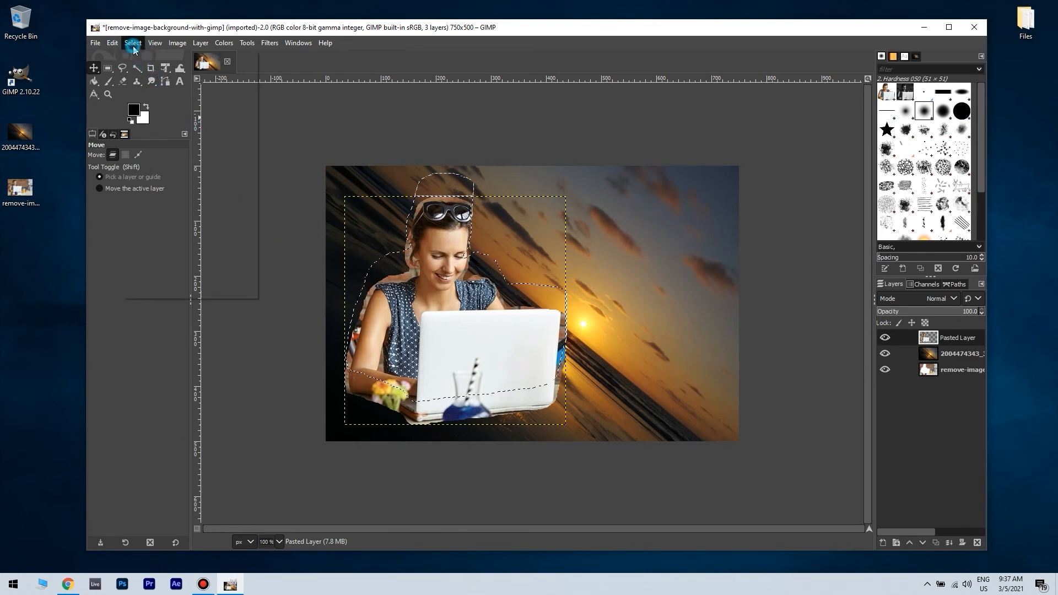
# Turn the selection around the woman into a 5 px border with the Smooth border style
pyautogui.click(133, 43)
pyautogui.click(152, 208)
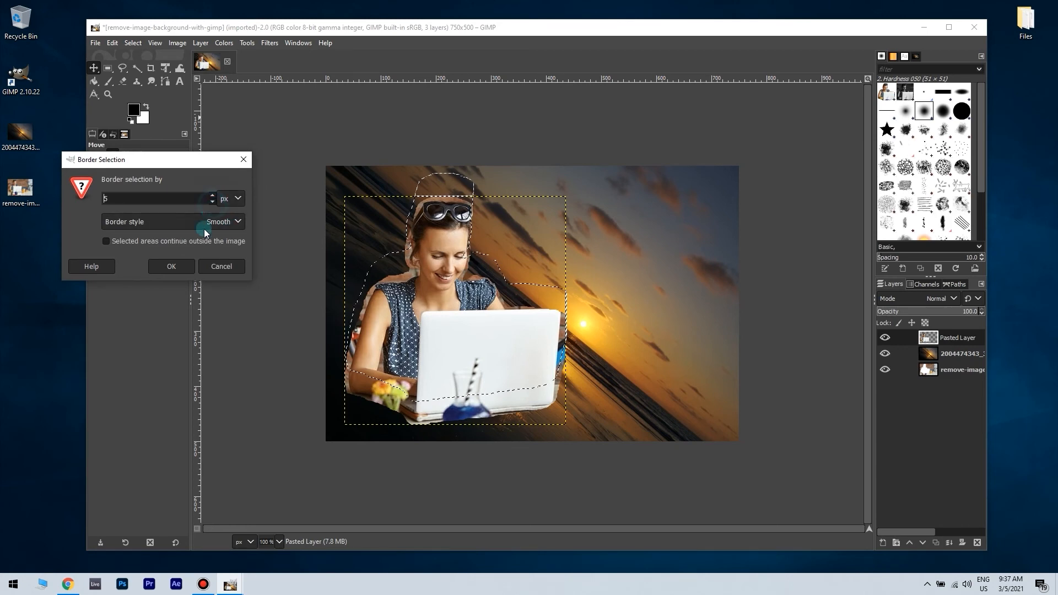
pyautogui.click(171, 266)
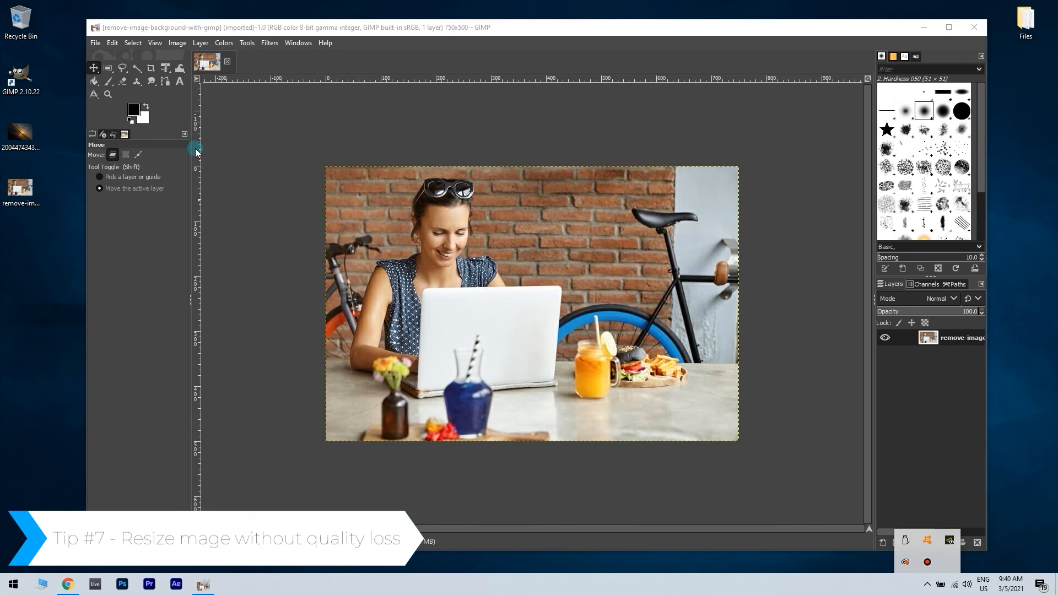
# Start scaling the woman's original photo and set its width to 400 px with the height linked proportionally
pyautogui.click(177, 43)
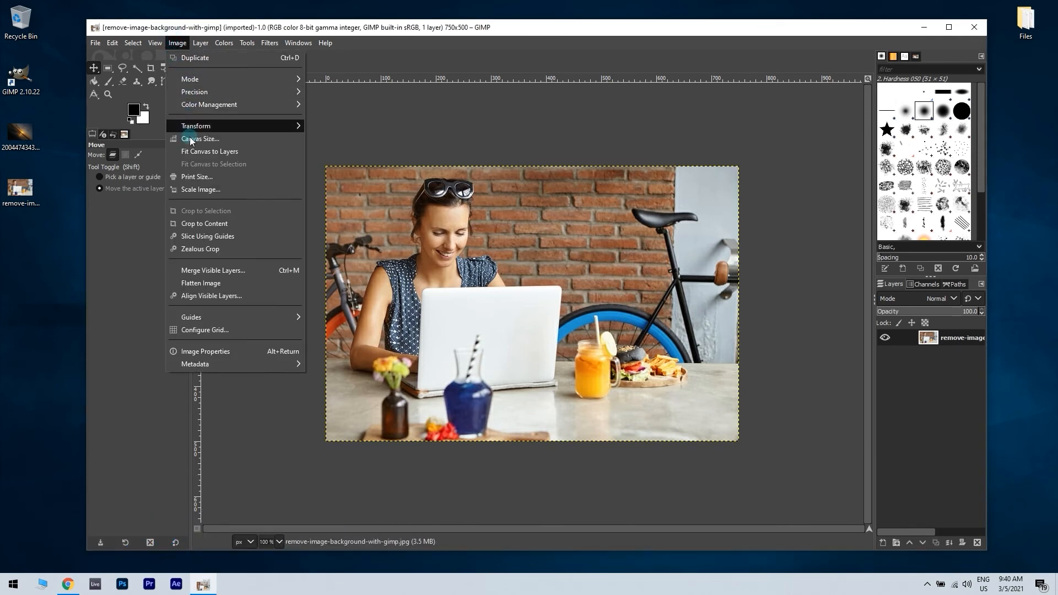
pyautogui.click(198, 191)
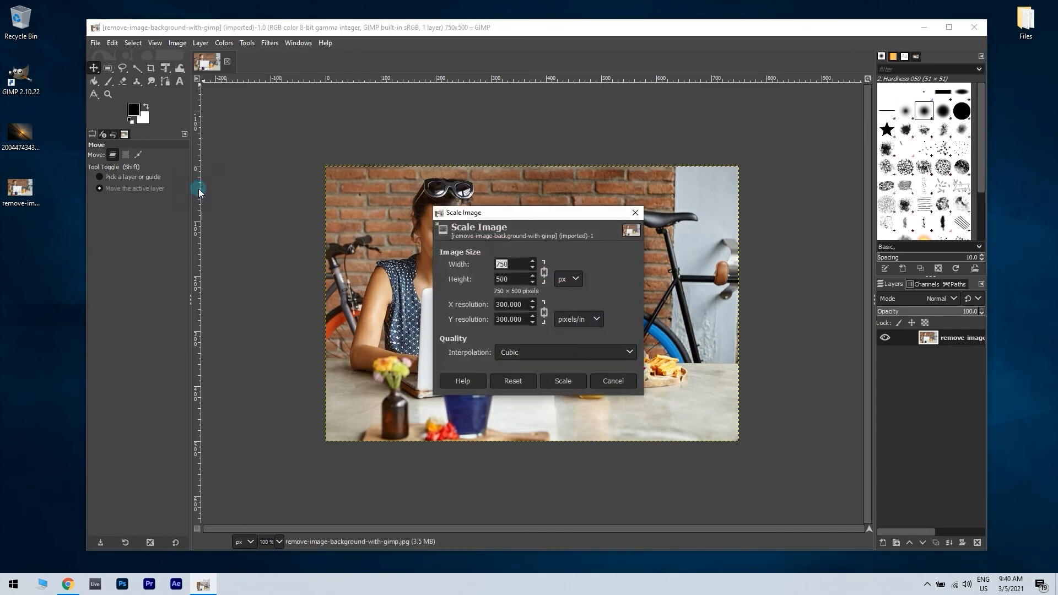
pyautogui.moveTo(567, 211); pyautogui.dragTo(222, 217)
pyautogui.click(182, 265)
pyautogui.press('BackSpace')
pyautogui.press('BackSpace')
pyautogui.press('BackSpace')
pyautogui.write('400')
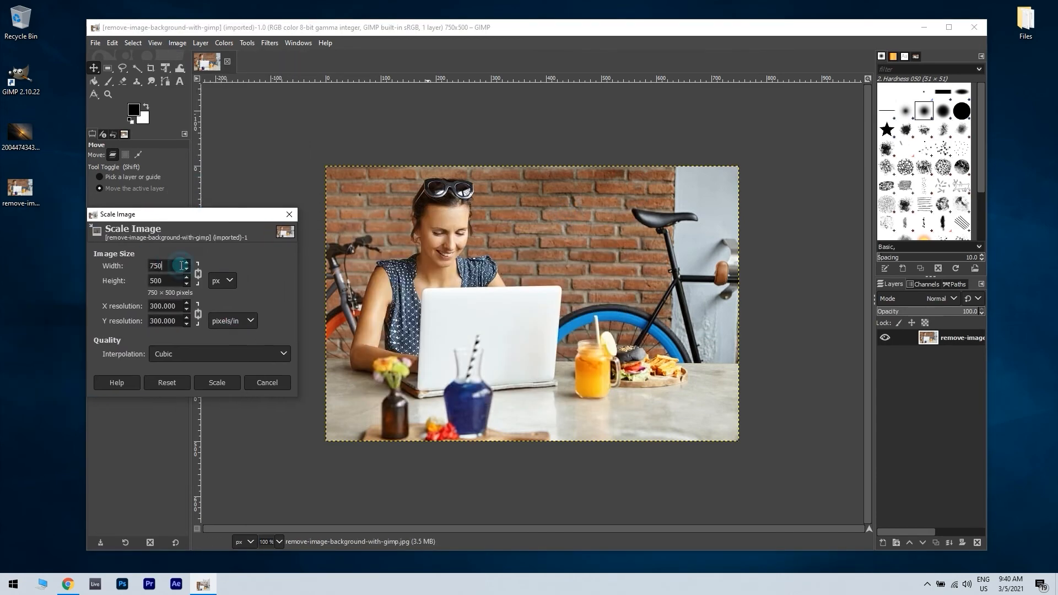
pyautogui.press('Tab')
# Choose NoHalo as the interpolation quality and scale the image
pyautogui.click(273, 355)
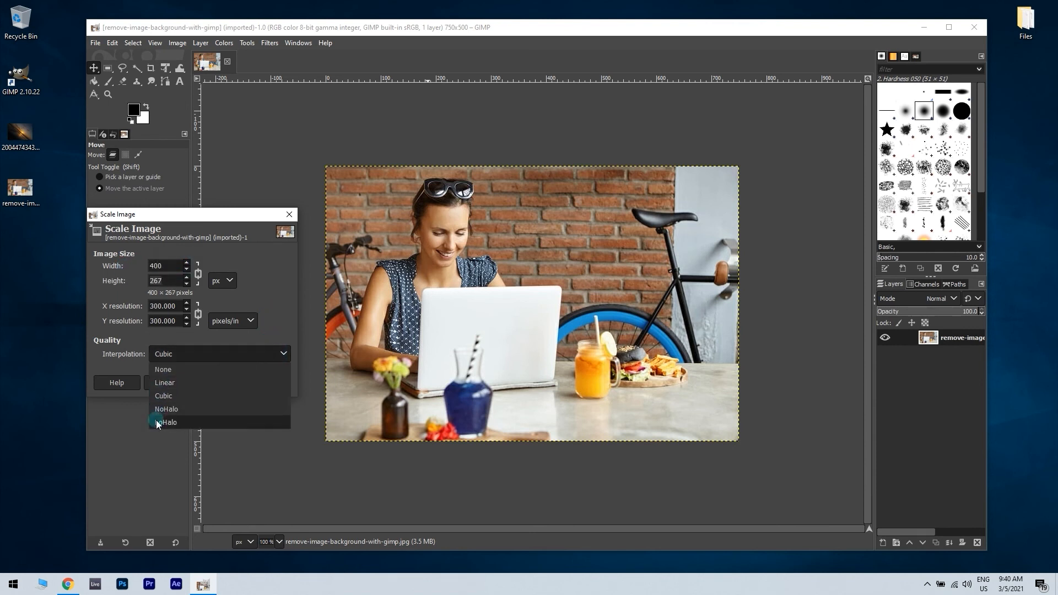
pyautogui.click(179, 412)
pyautogui.click(220, 389)
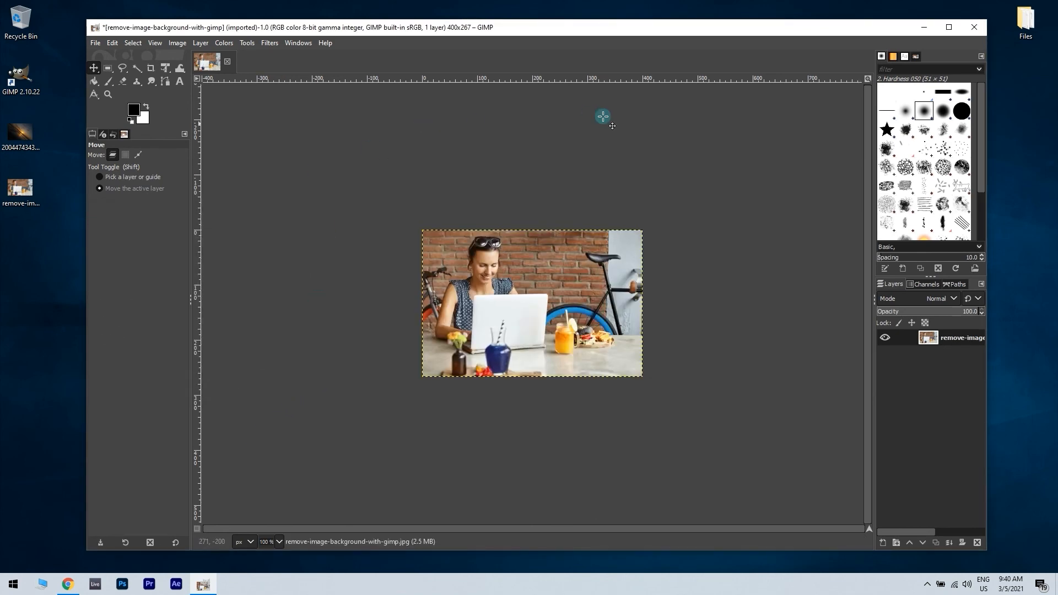
pyautogui.click(96, 43)
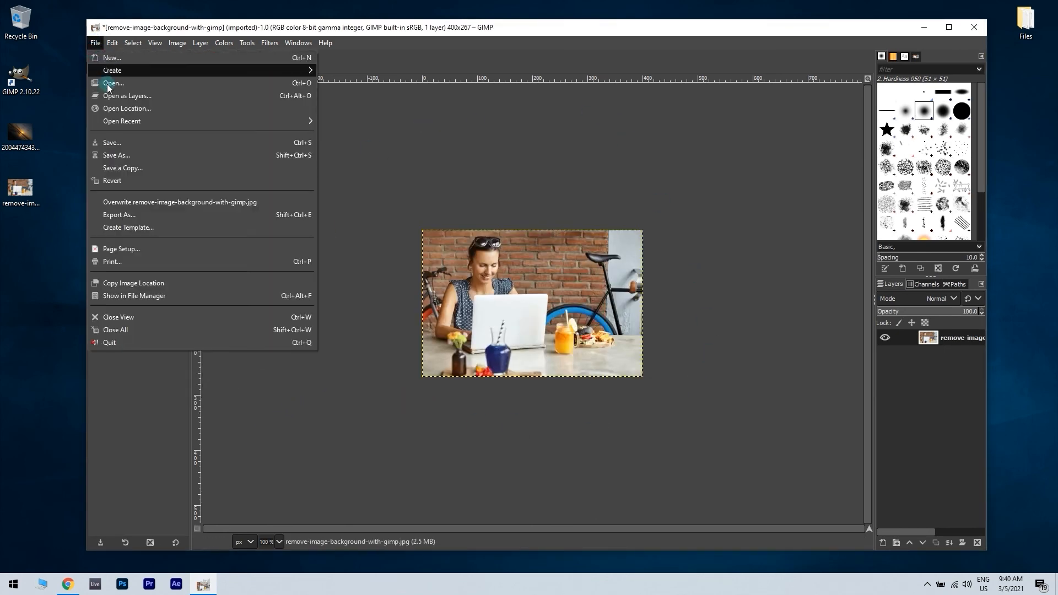
pyautogui.click(120, 144)
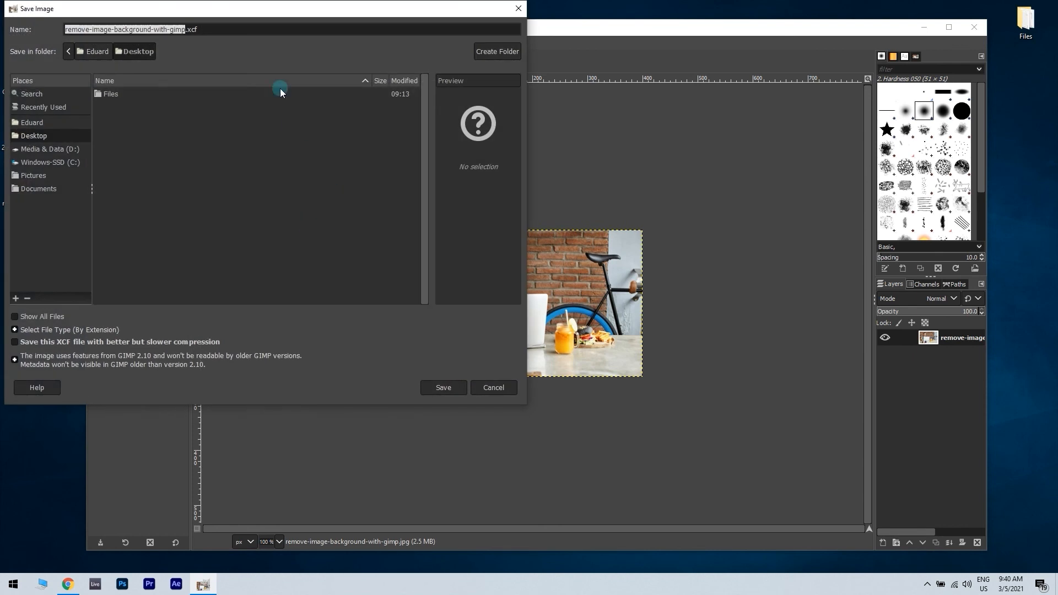
pyautogui.click(518, 9)
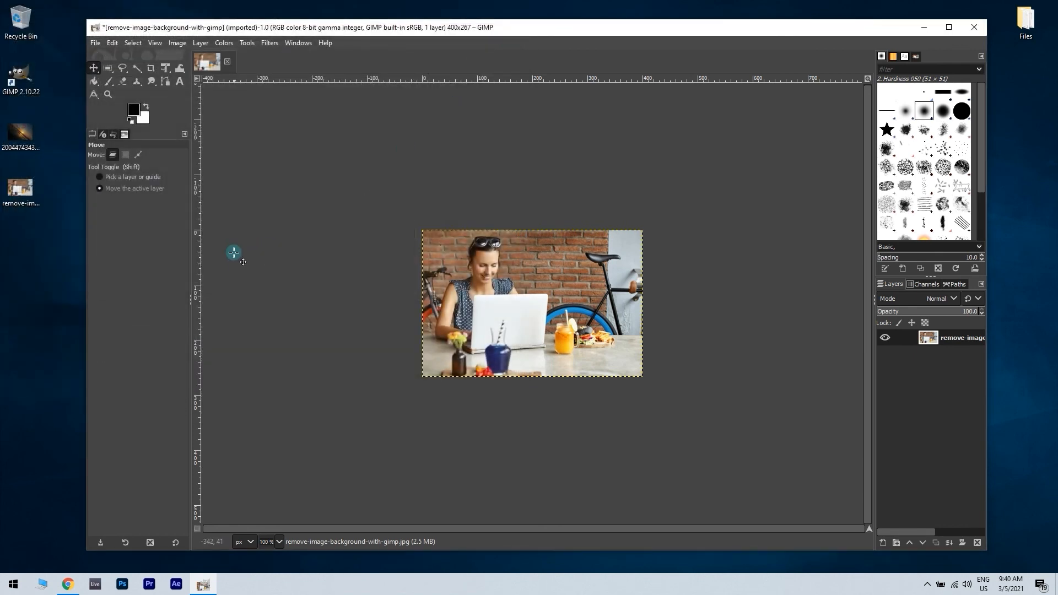